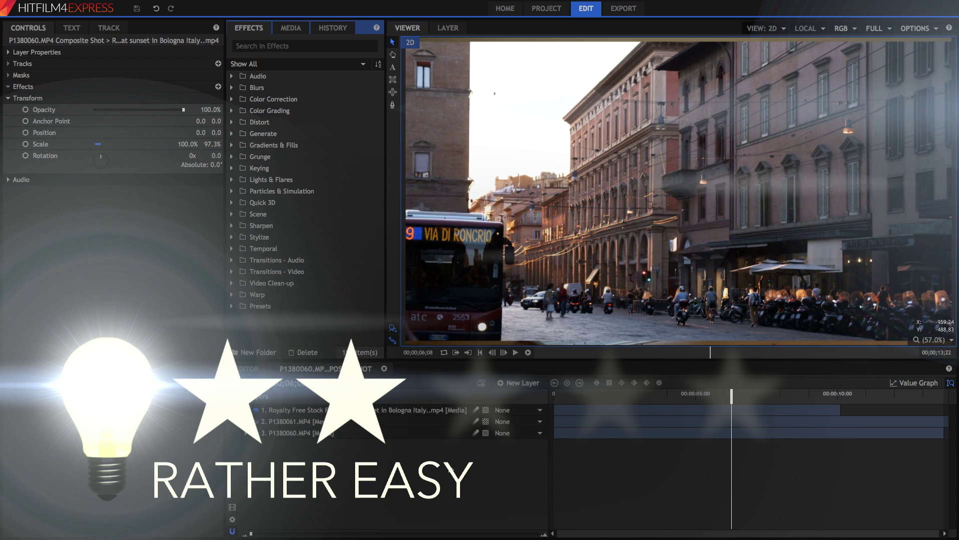
- Inspect the Video 1 and Video 2 clips on the main editing timeline
click(601, 470)
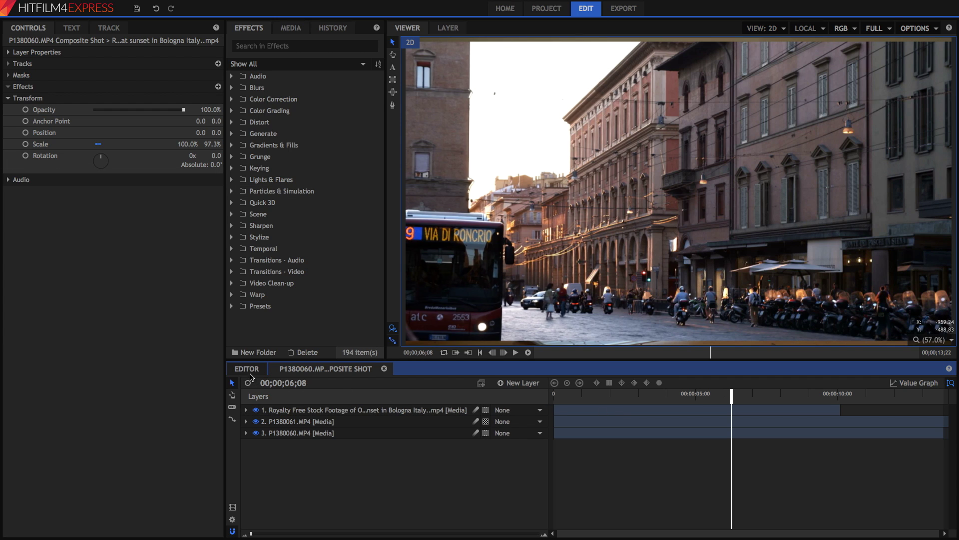
click(247, 369)
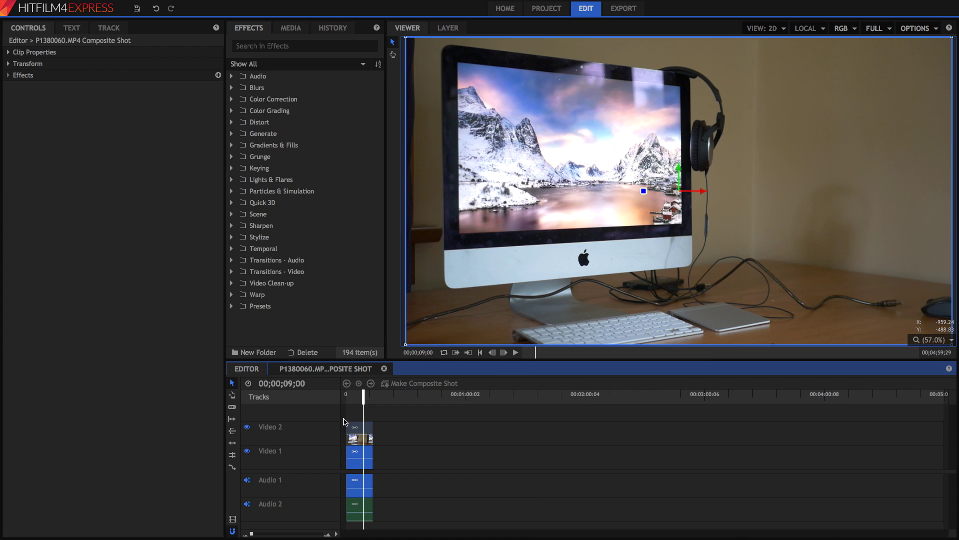
right_click(359, 454)
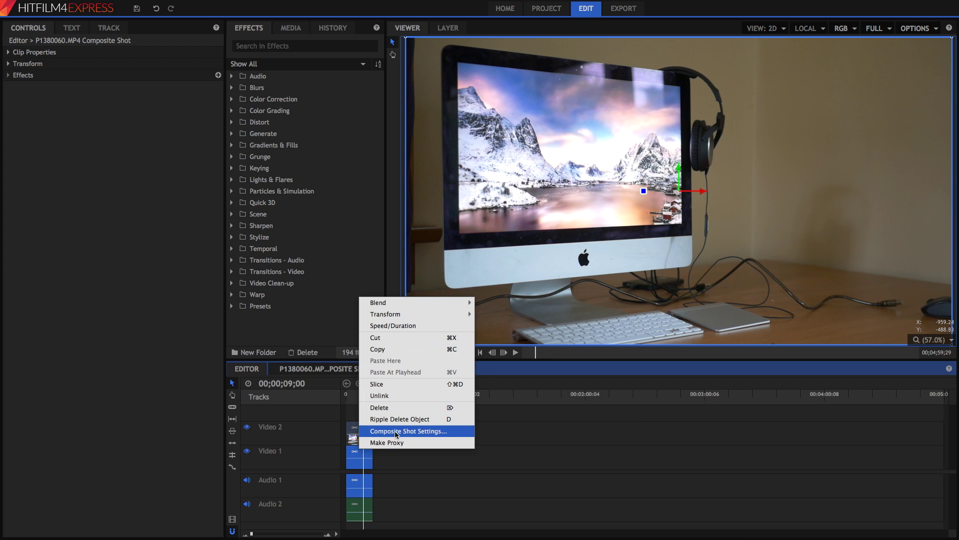
right_click(355, 430)
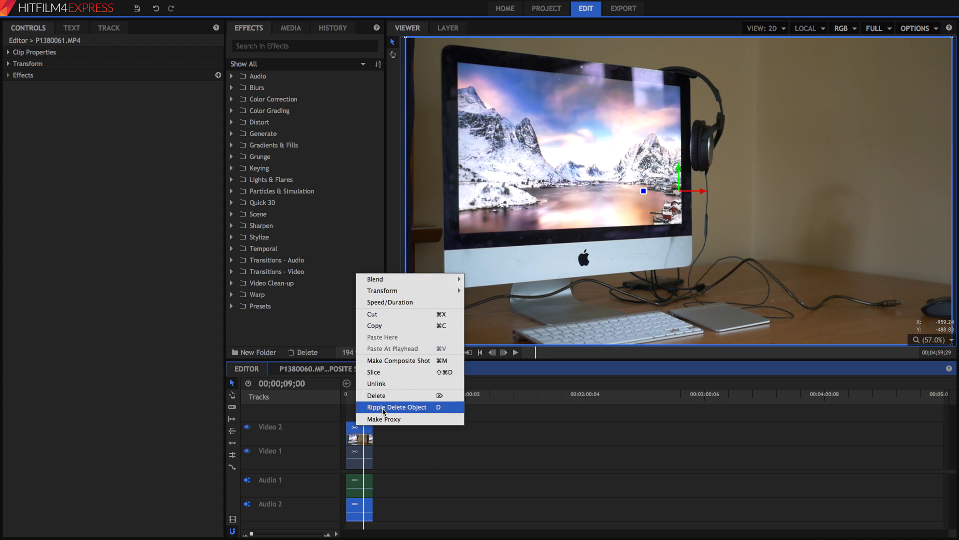
- In the composite shot, toggle each layer's visibility to compare contents, then go to 00;00;02;01
click(399, 361)
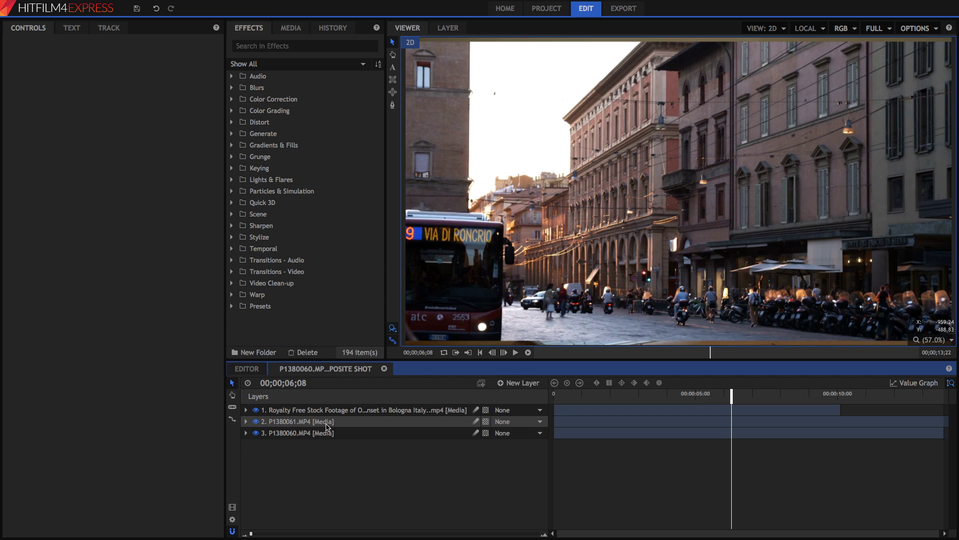
click(256, 421)
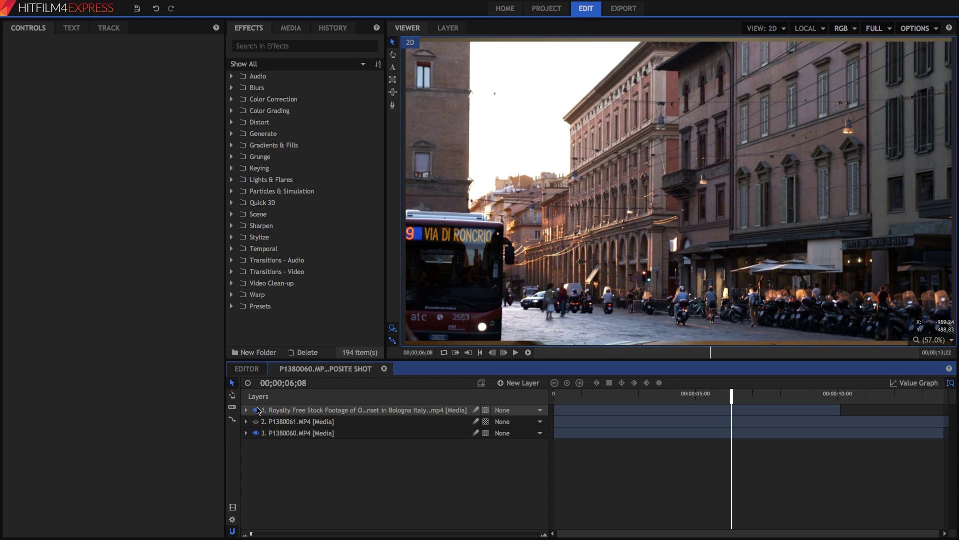
click(256, 409)
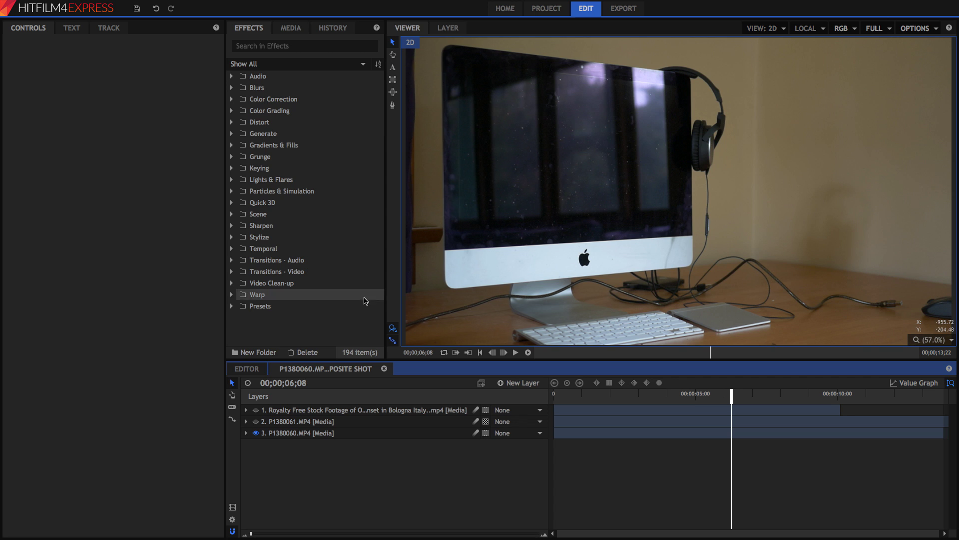
click(256, 422)
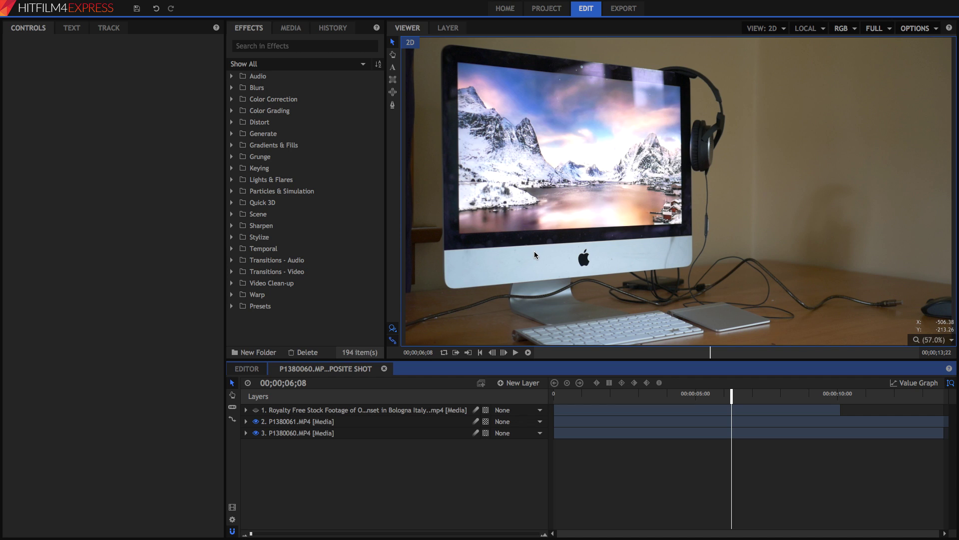
click(256, 410)
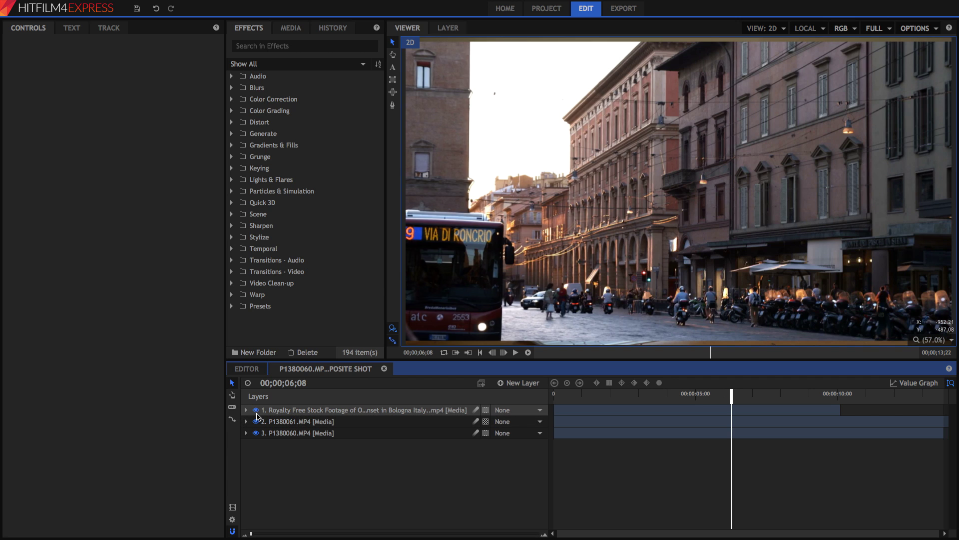
click(610, 396)
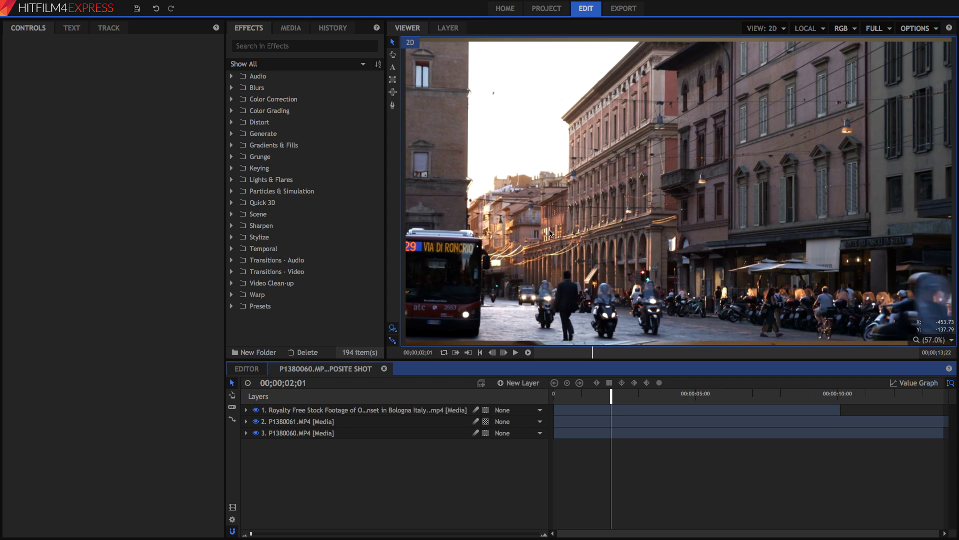
- Save the project and apply Quad Warp to the Bologna street layer, scaled to 82%
key(ctrl+s)
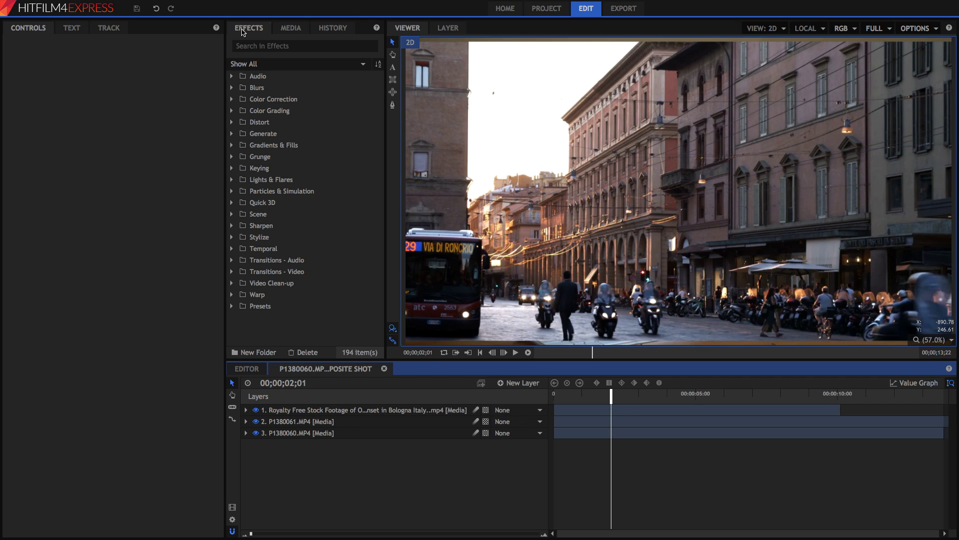
click(232, 294)
scroll(260, 302, down, 1)
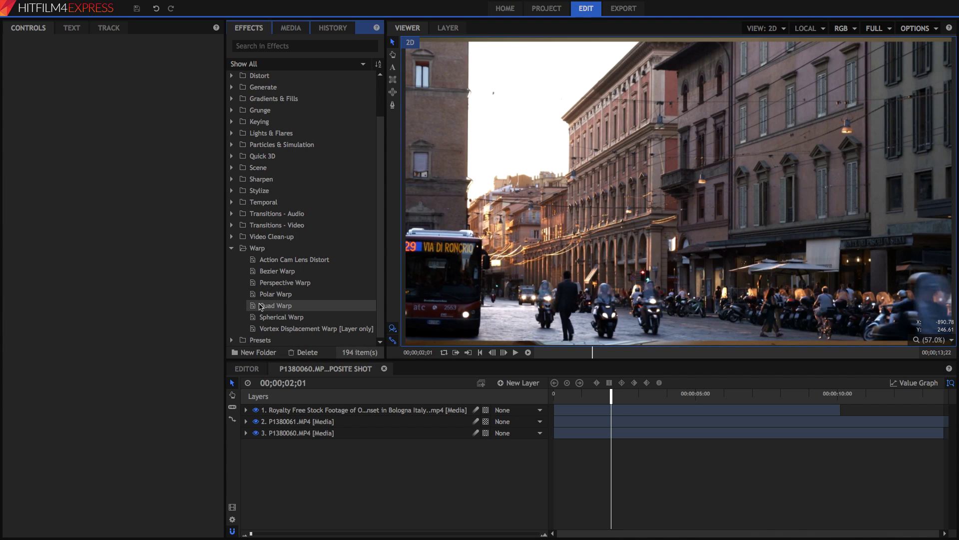
click(295, 309)
drag(289, 308, 551, 307)
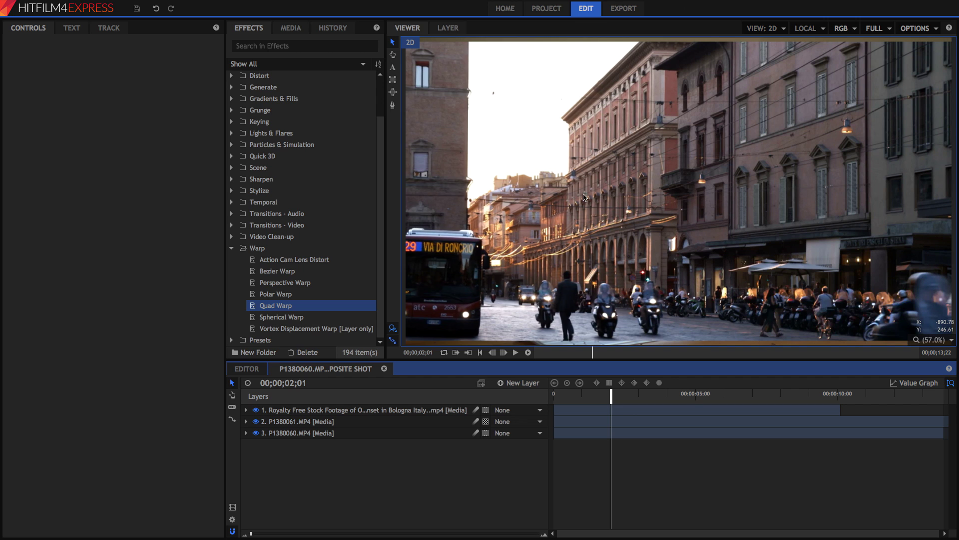
drag(549, 195, 549, 195)
drag(197, 156, 167, 147)
- Pin the four Quad Warp corners onto the iMac screen's corners
click(53, 98)
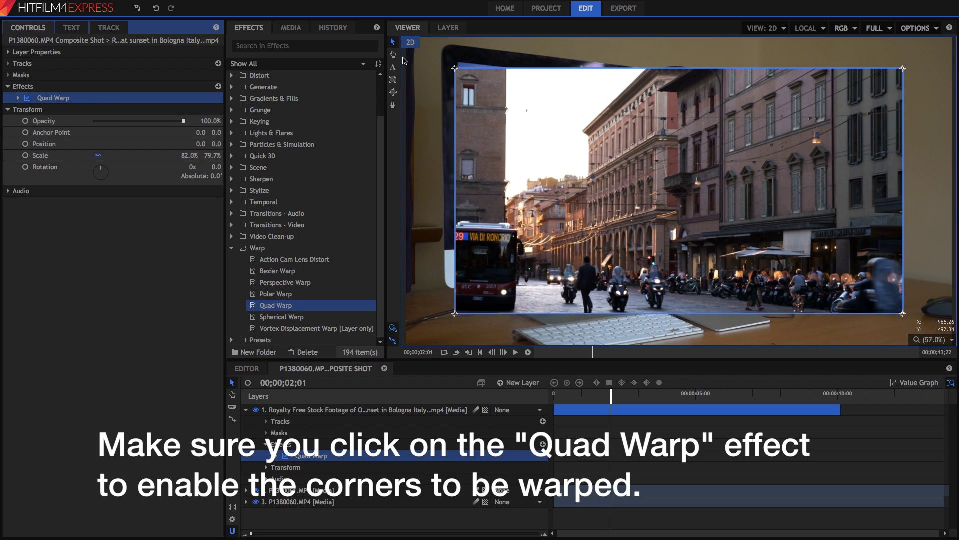
mouse_move(456, 71)
mouse_down()
mouse_move(507, 145)
mouse_move(458, 64)
mouse_up()
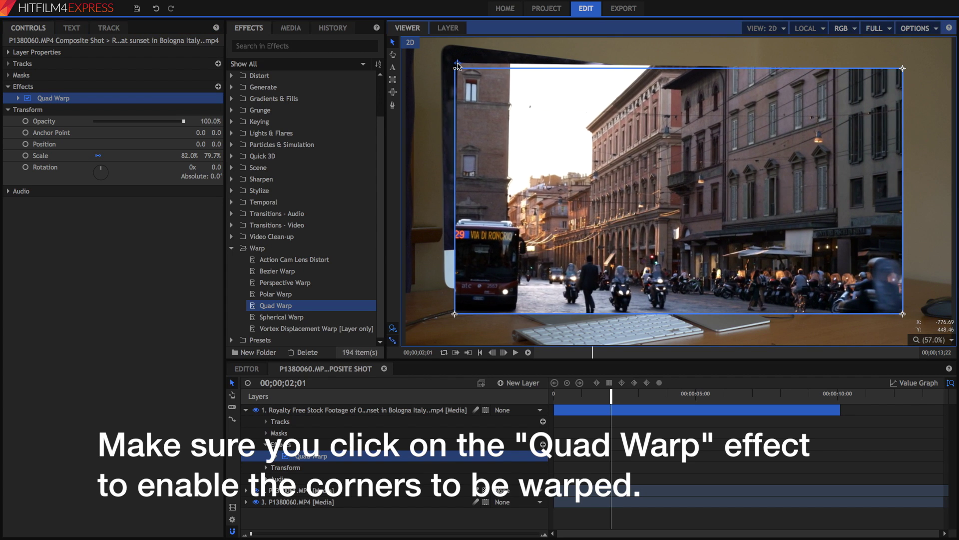
drag(905, 73, 680, 90)
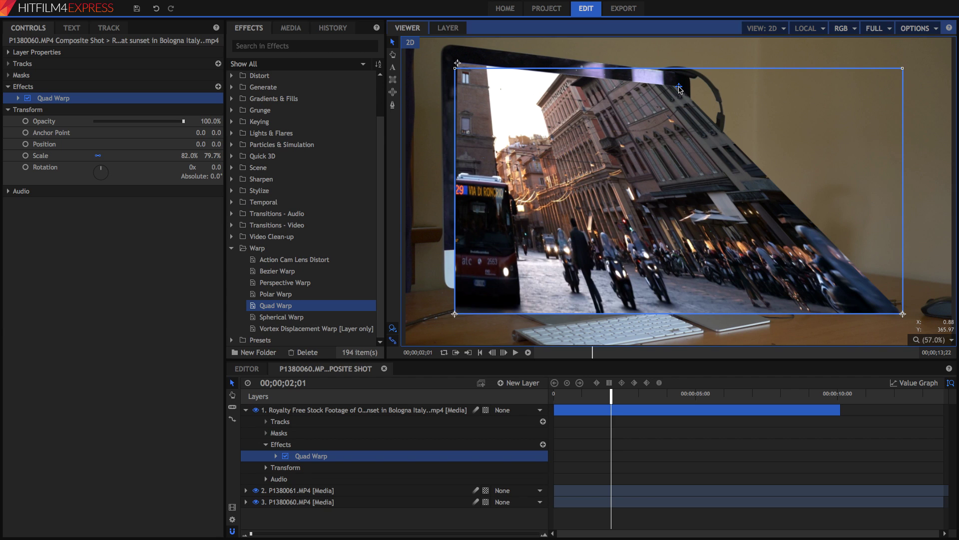
drag(903, 313, 684, 225)
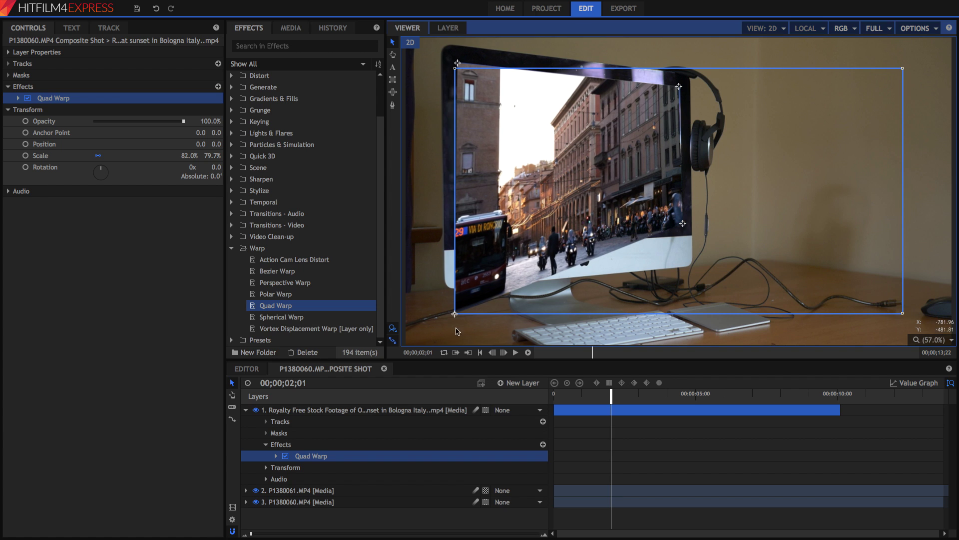
drag(455, 314, 459, 233)
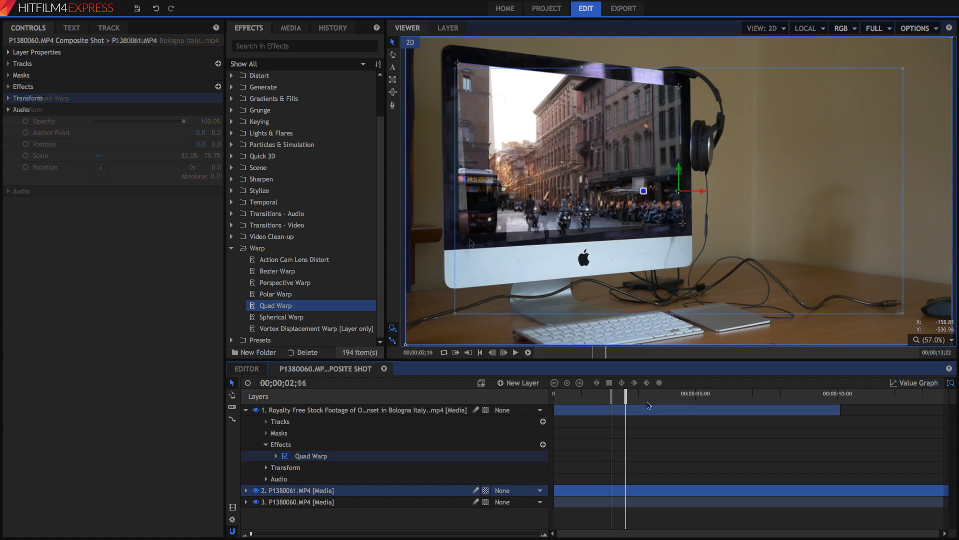
- Set the viewer zoom back to Fit and turn off the Bologna street layer's visibility
click(647, 404)
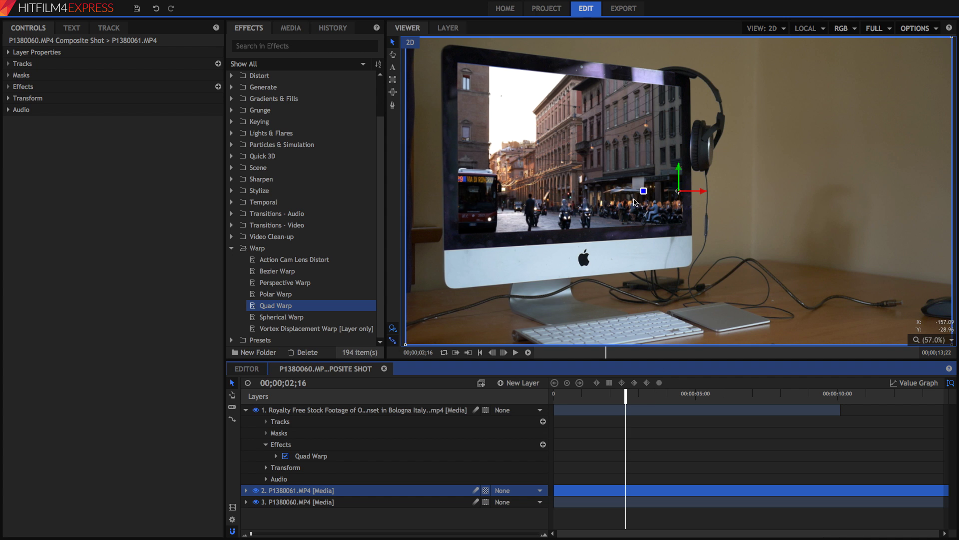
scroll(561, 175, up, 3)
scroll(562, 175, down, 2)
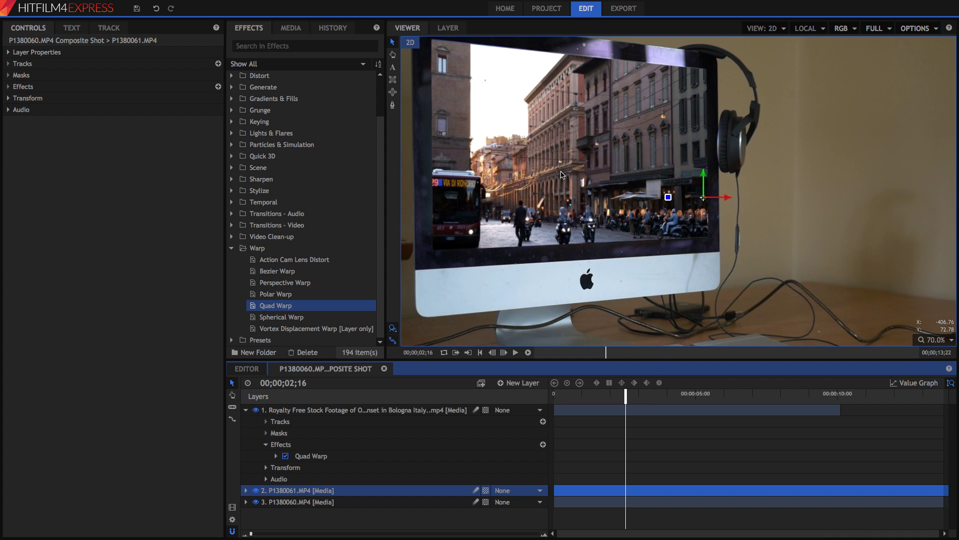
click(939, 340)
click(929, 444)
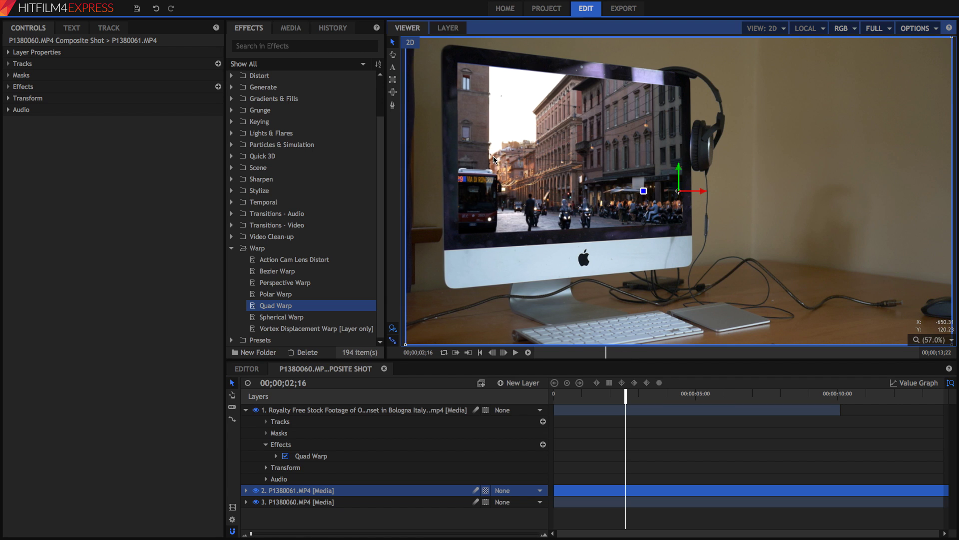
click(408, 495)
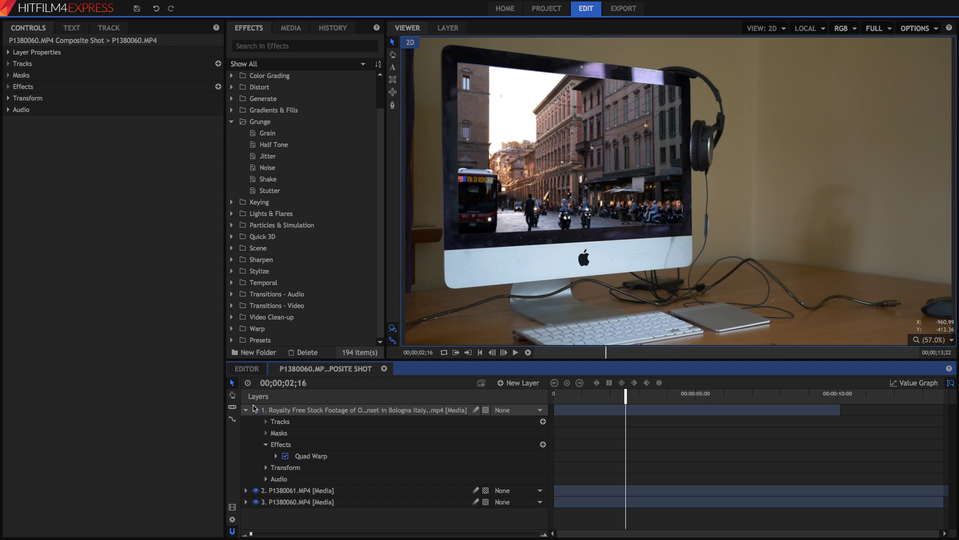
click(255, 409)
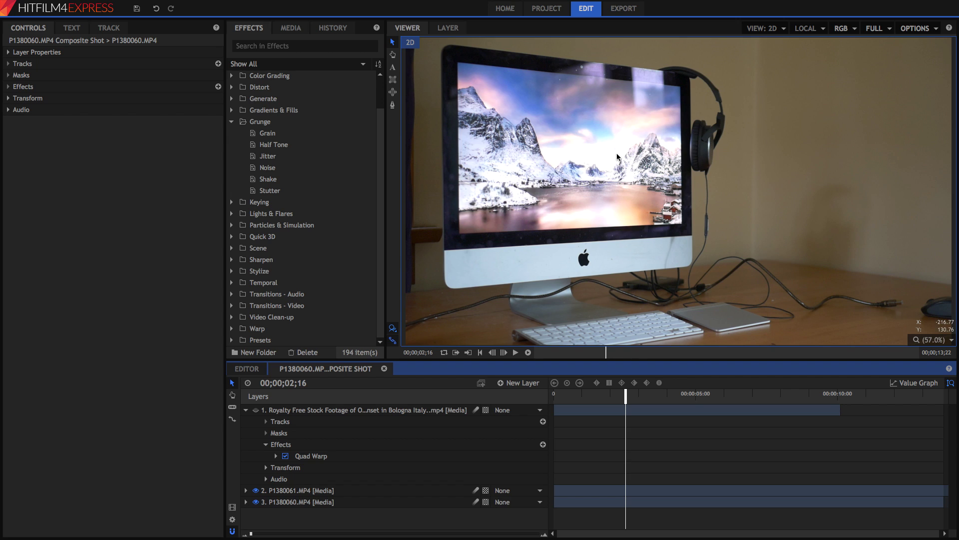
- Re-show the Bologna layer, add Crush Blacks & Whites via a 'cru' search, and set White to 0.72
click(255, 410)
click(304, 46)
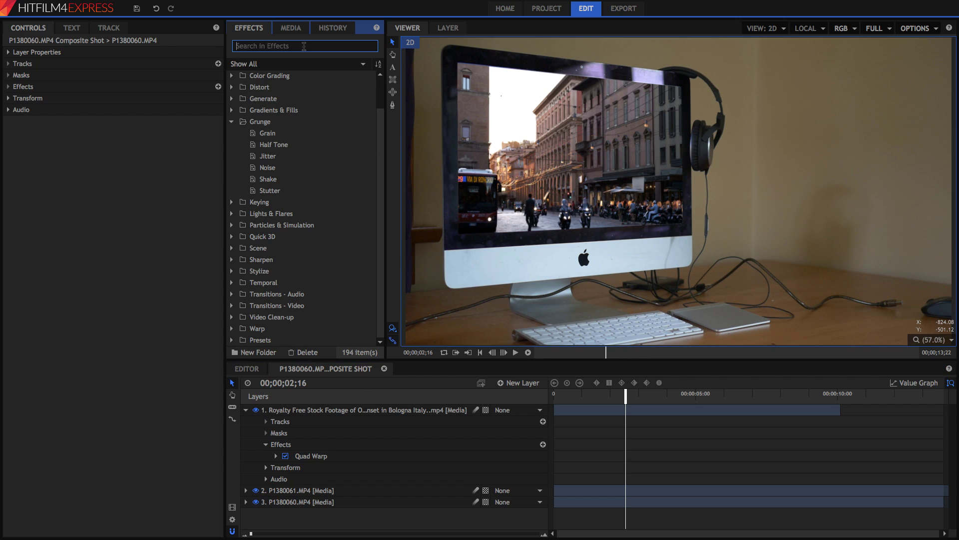
text(crus)
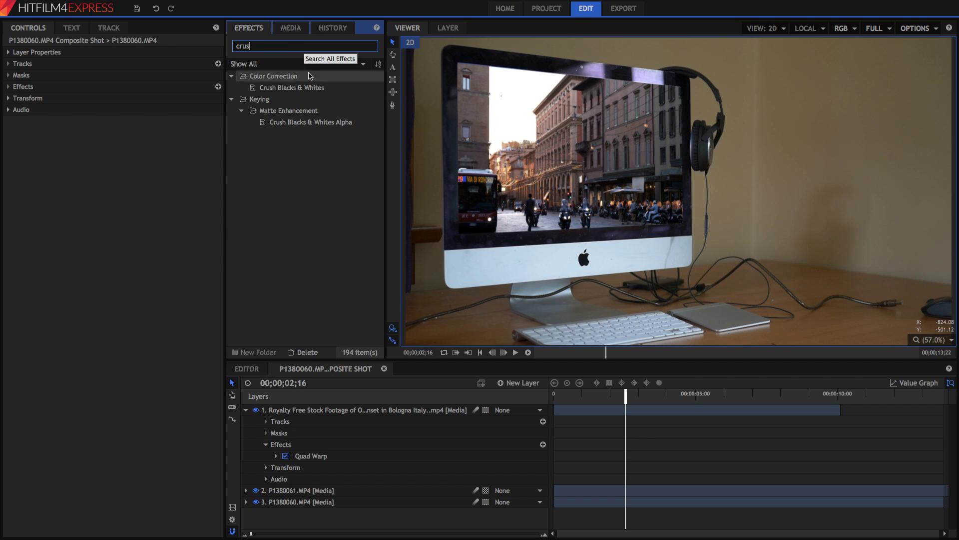
drag(310, 88, 320, 413)
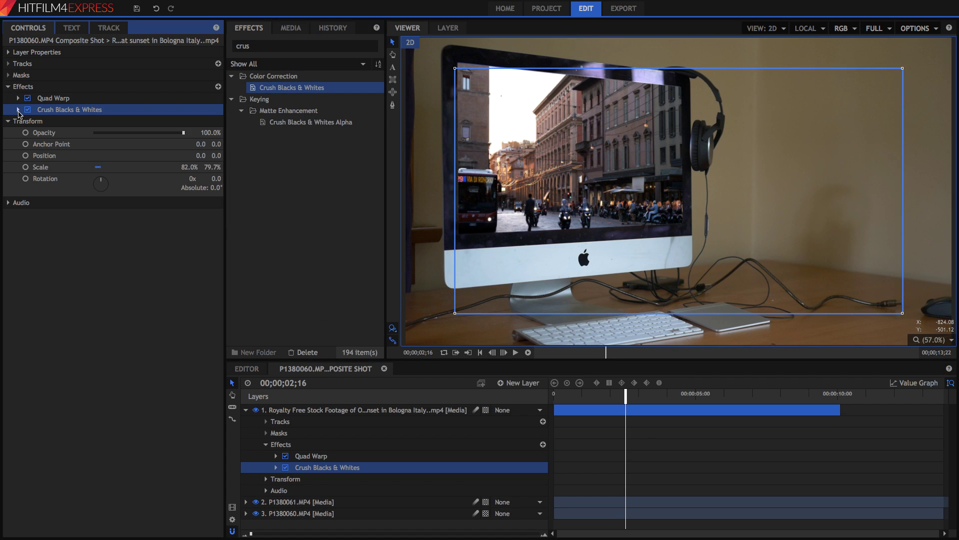
click(18, 110)
drag(183, 132, 159, 148)
click(95, 121)
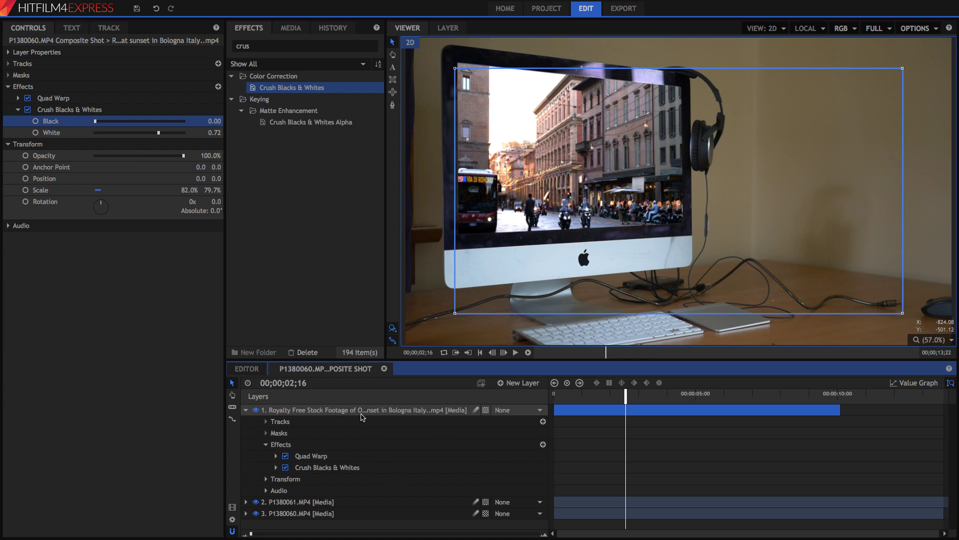
- Hide the Bologna layer and delete the mountain footage layer P1380061.MP4
click(255, 409)
click(263, 502)
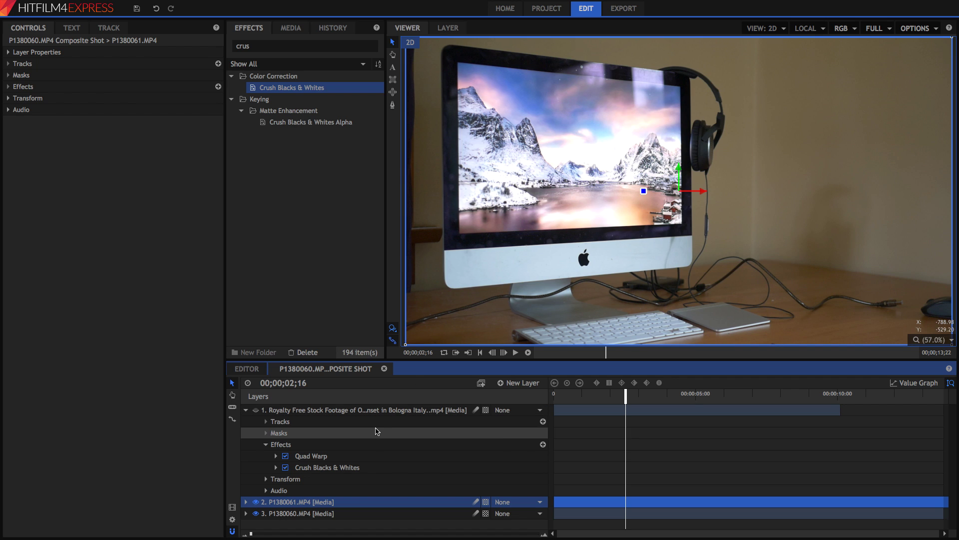
key(Delete)
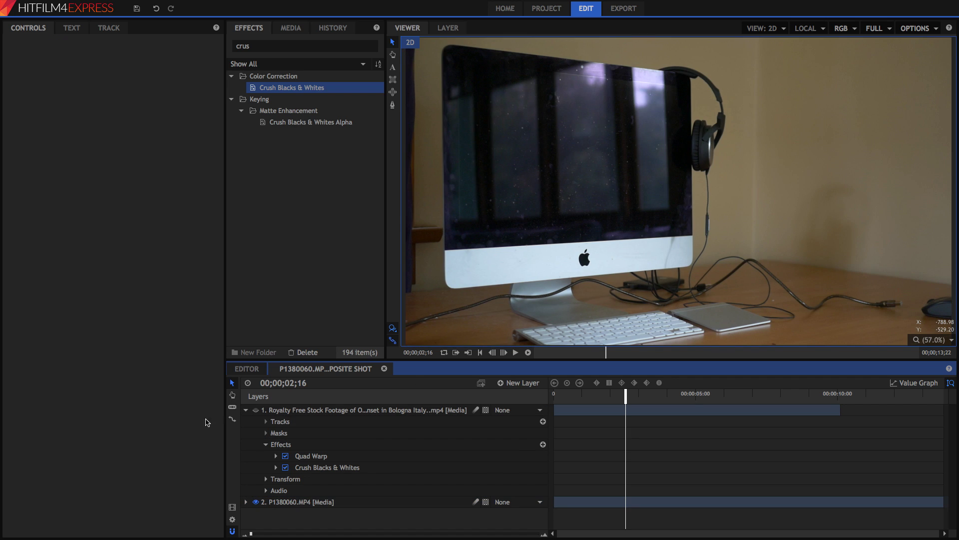
- Toggle the Bologna layer to compare, leave it hidden, and select the iMac plate P1380060.MP4
click(254, 410)
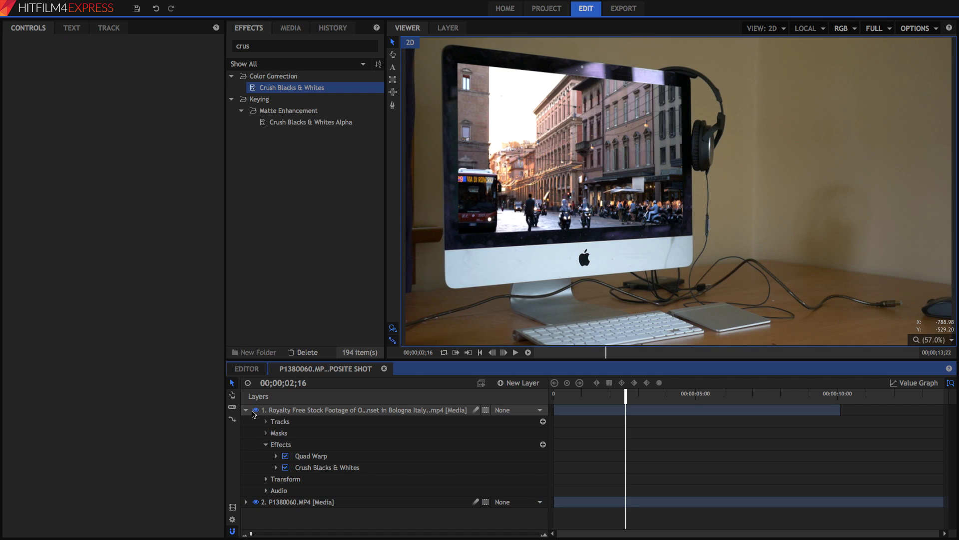
click(255, 410)
click(255, 410)
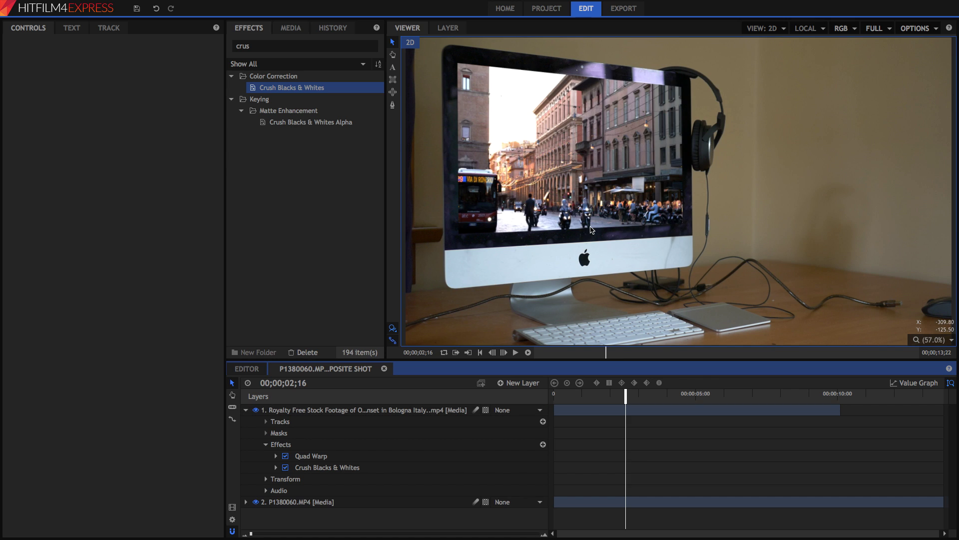
click(254, 410)
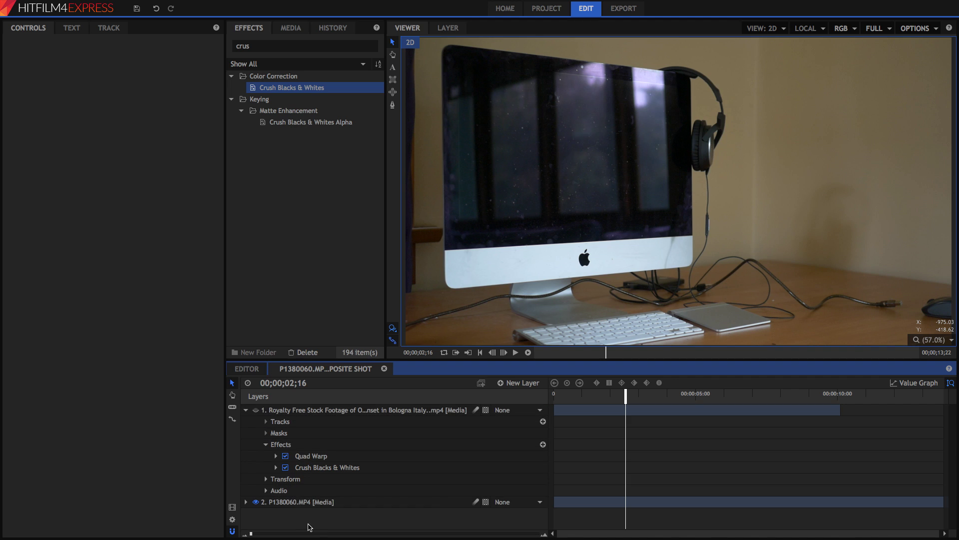
click(304, 504)
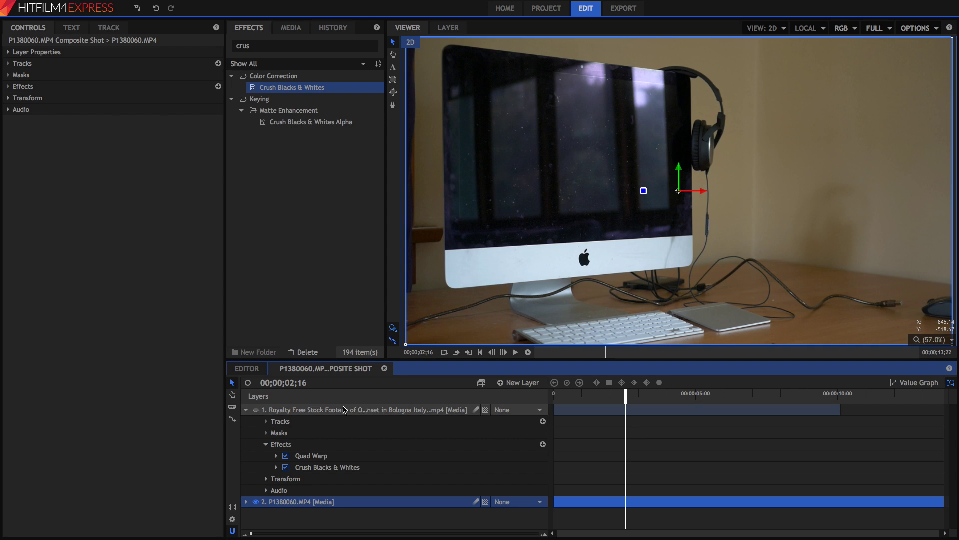
- Duplicate the iMac plate P1380060.MP4, move the copy to the top, and set its blend mode to Lighten
click(255, 410)
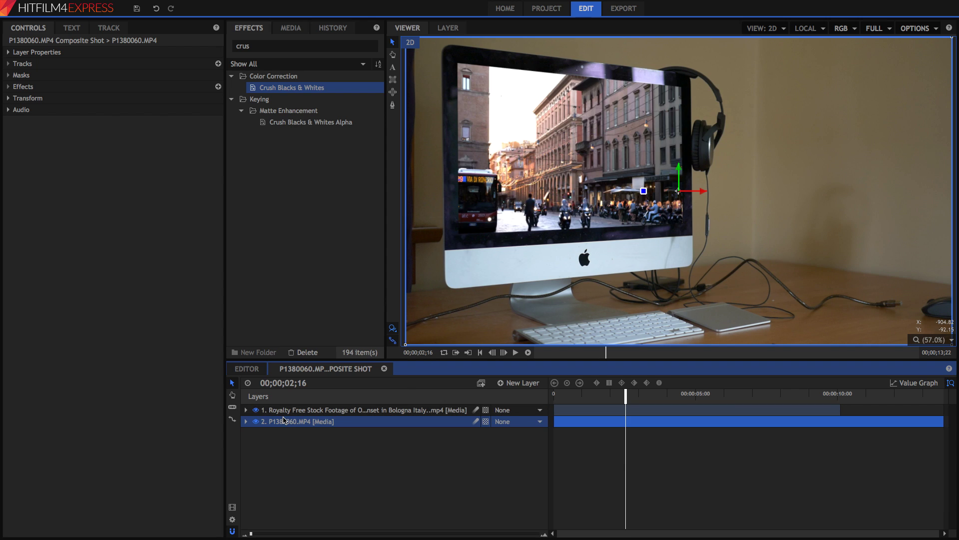
key(ctrl+d)
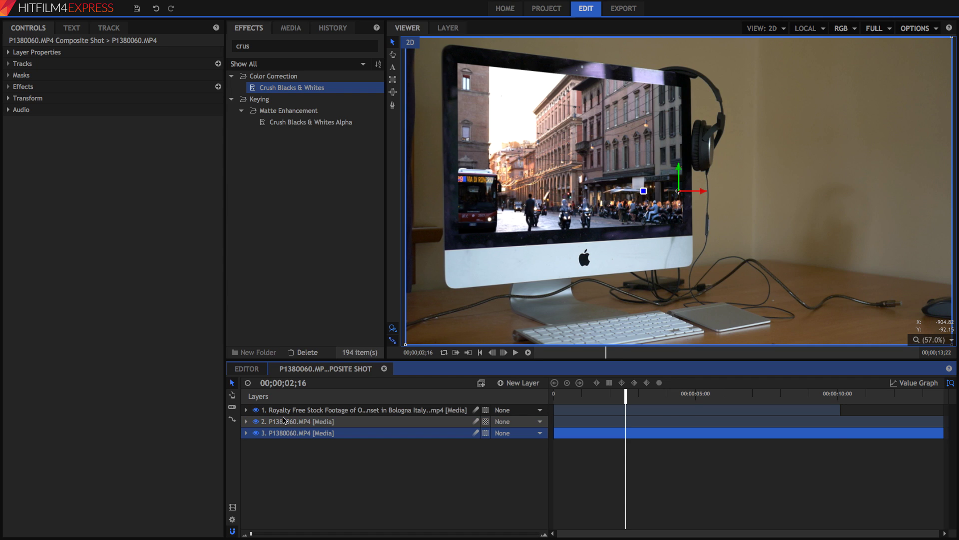
click(283, 419)
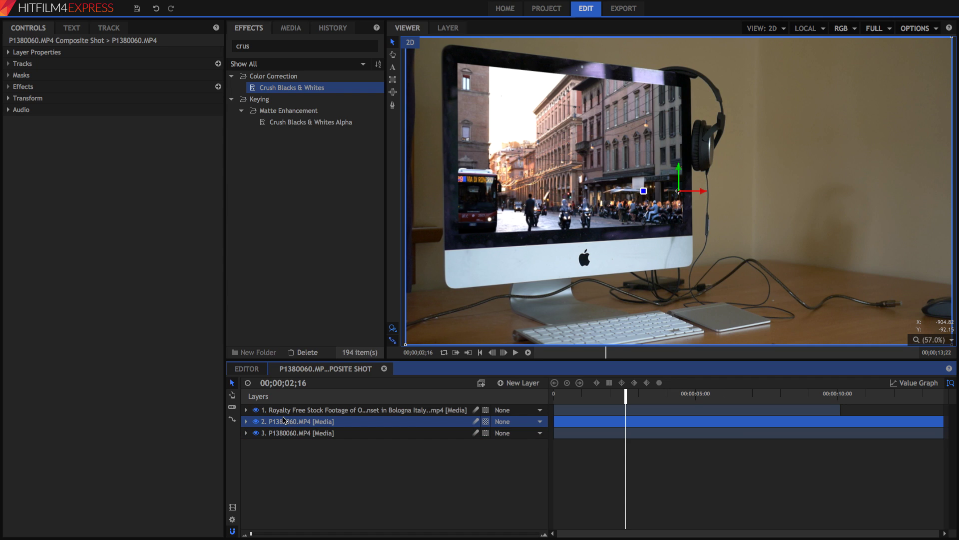
mouse_move(283, 420)
mouse_down()
mouse_move(296, 427)
mouse_move(298, 408)
mouse_up()
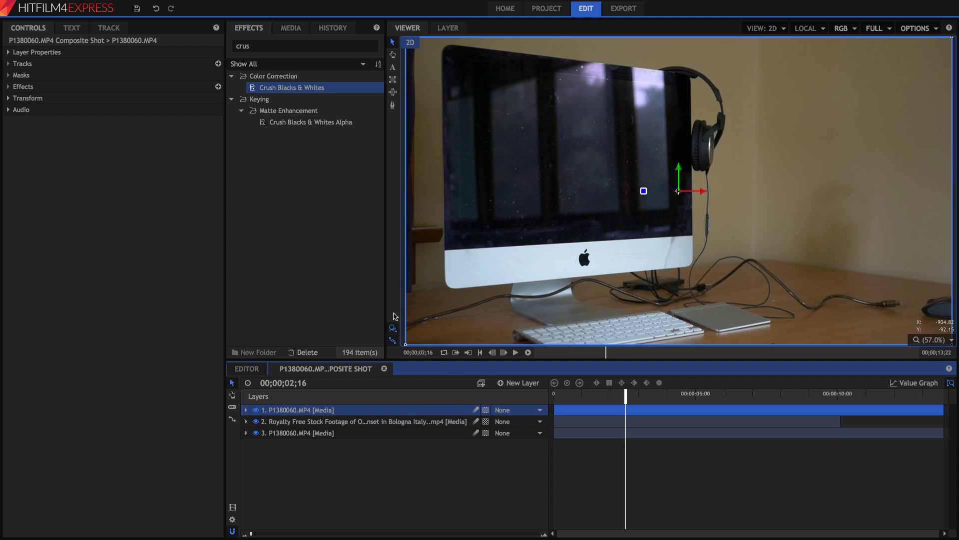
click(9, 53)
click(115, 110)
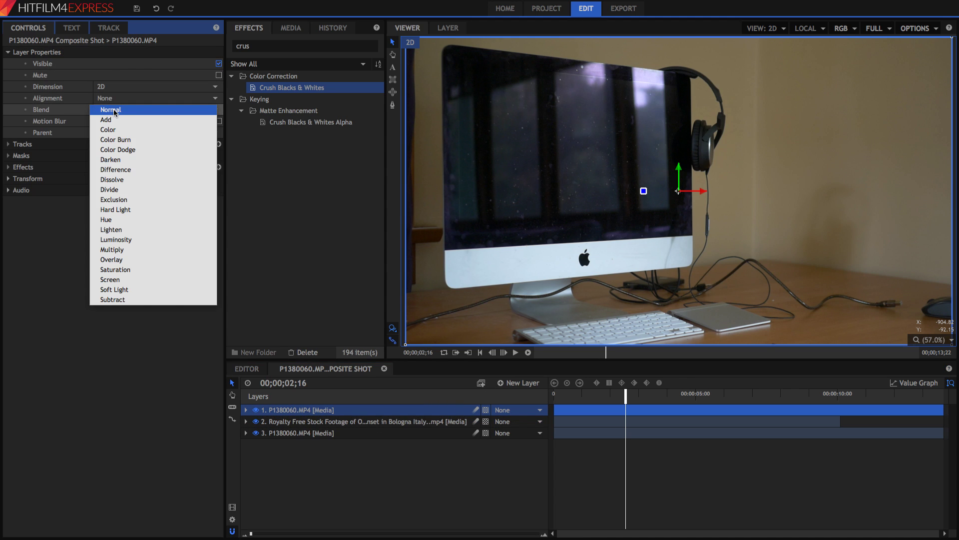
click(110, 230)
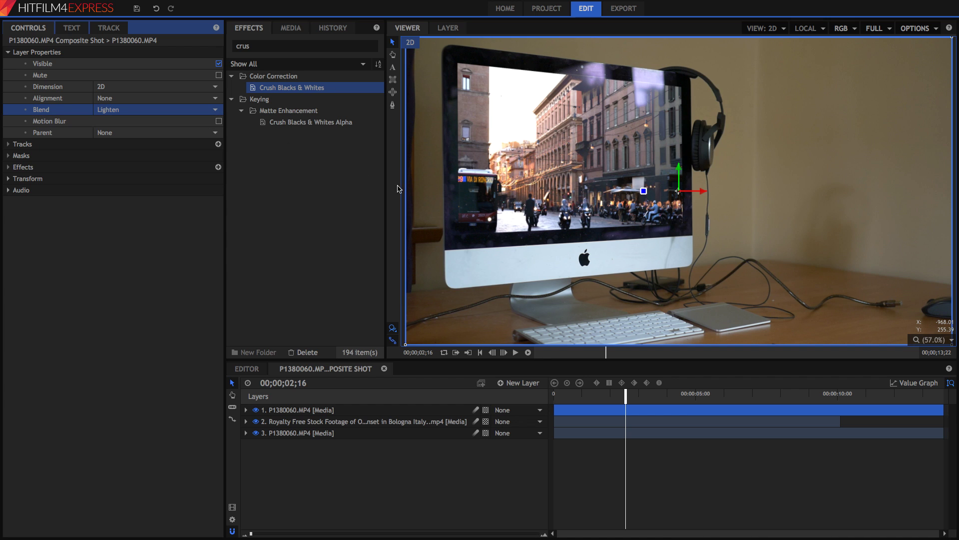
scroll(697, 50, up, 2)
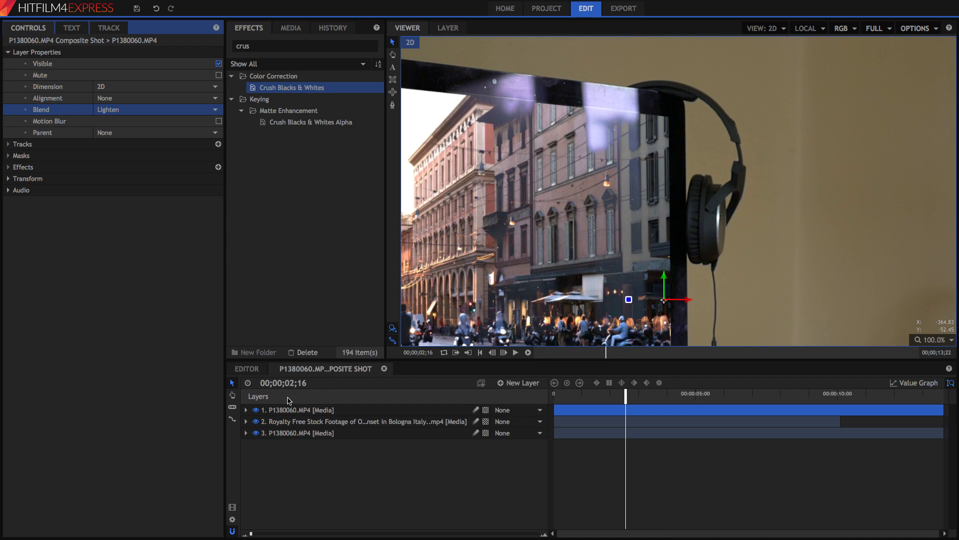
click(299, 410)
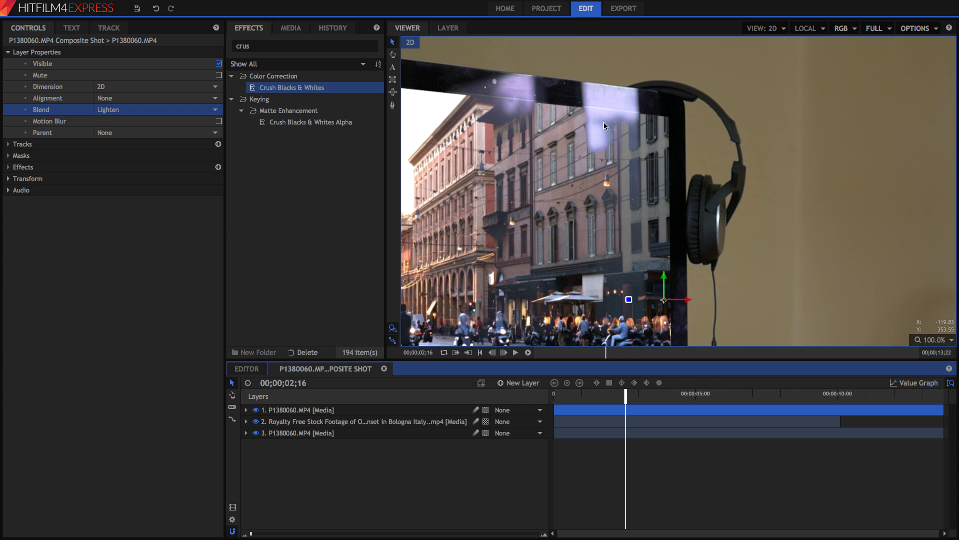
scroll(604, 123, up, 1)
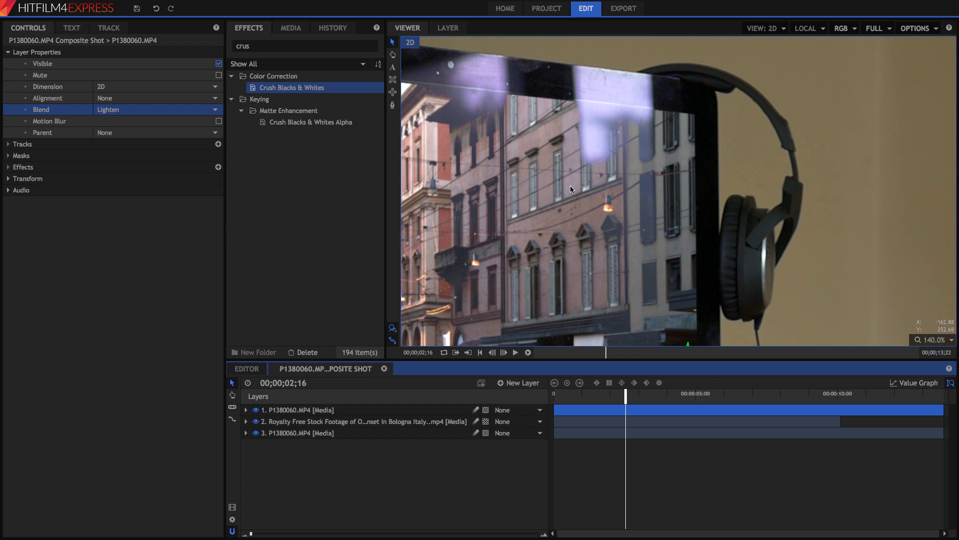
click(255, 410)
click(255, 412)
scroll(581, 270, down, 4)
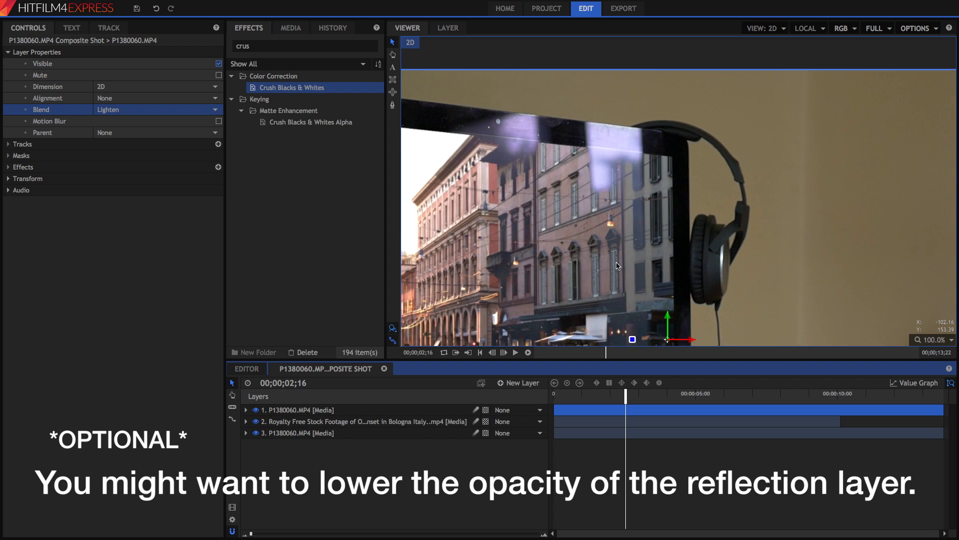
scroll(581, 270, up, 4)
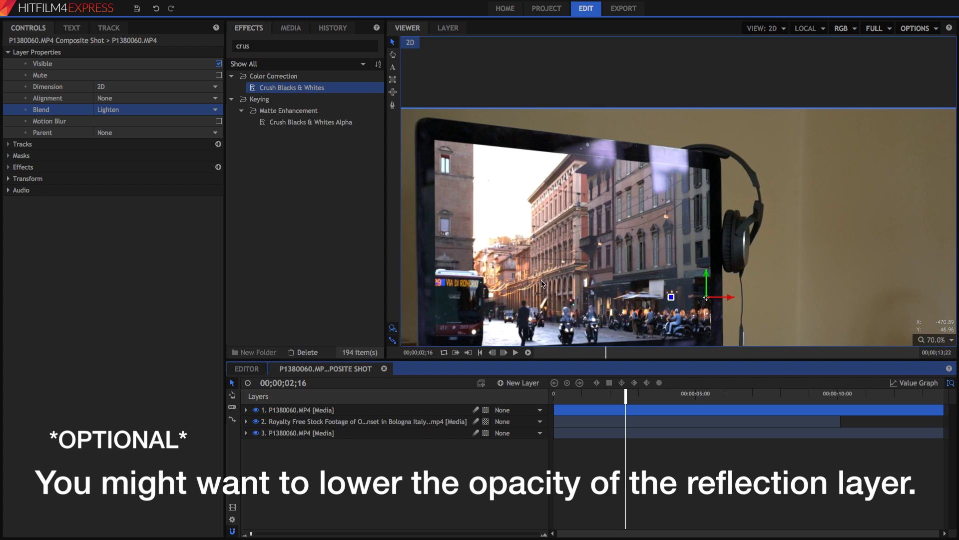
click(255, 422)
click(256, 422)
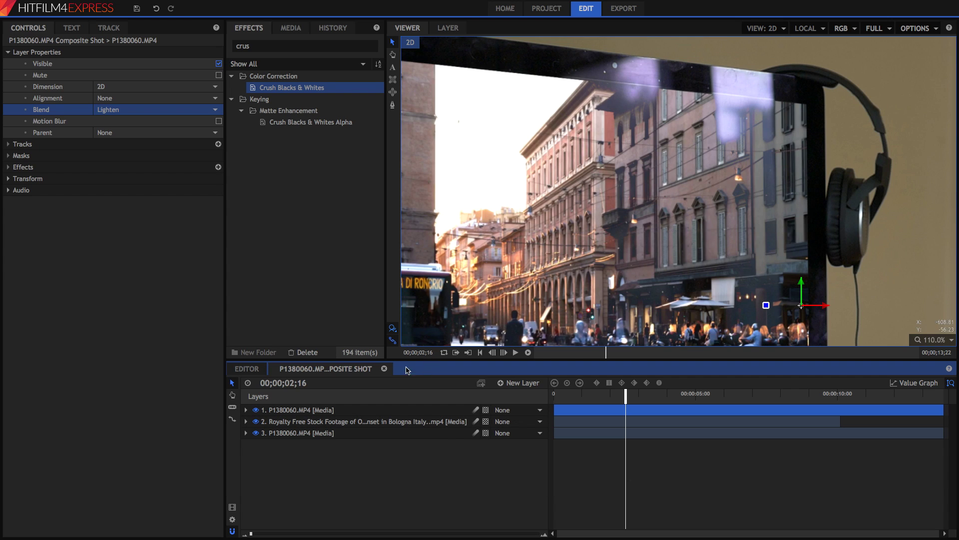
click(256, 423)
click(255, 422)
click(256, 410)
click(256, 410)
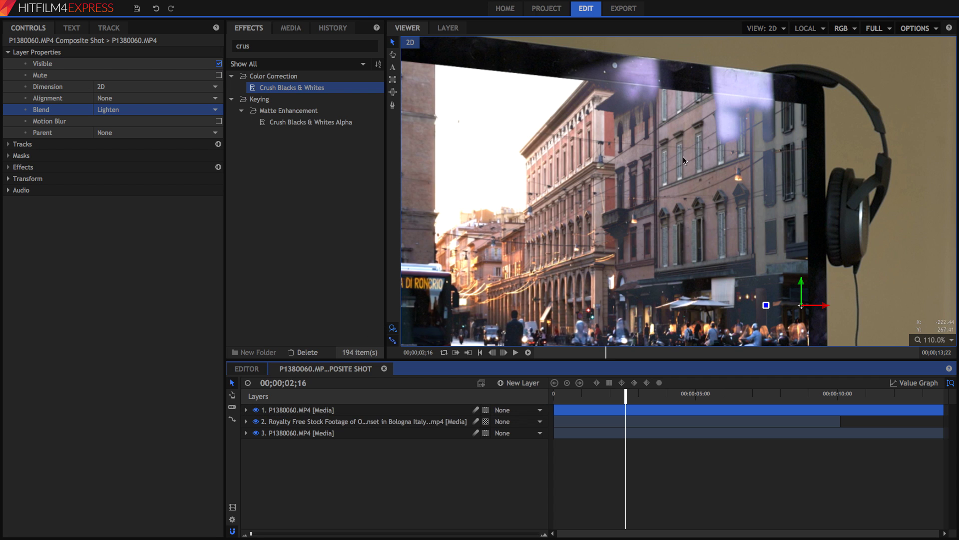